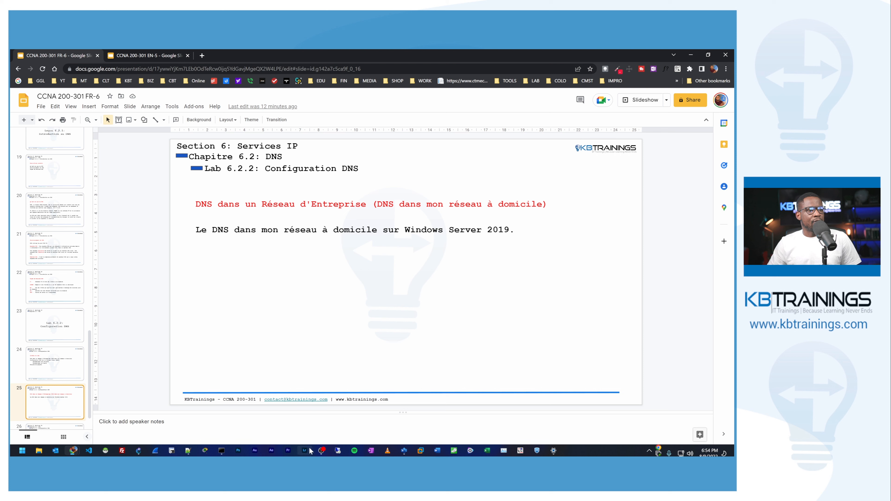
Step: Connect to the computer winser.local through Remote Desktop Connection and maximize the remote session
click(336, 452)
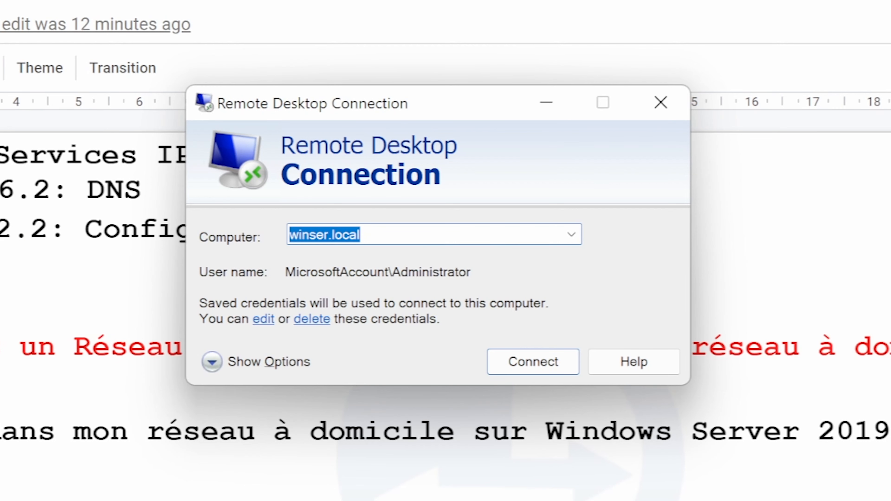
click(348, 170)
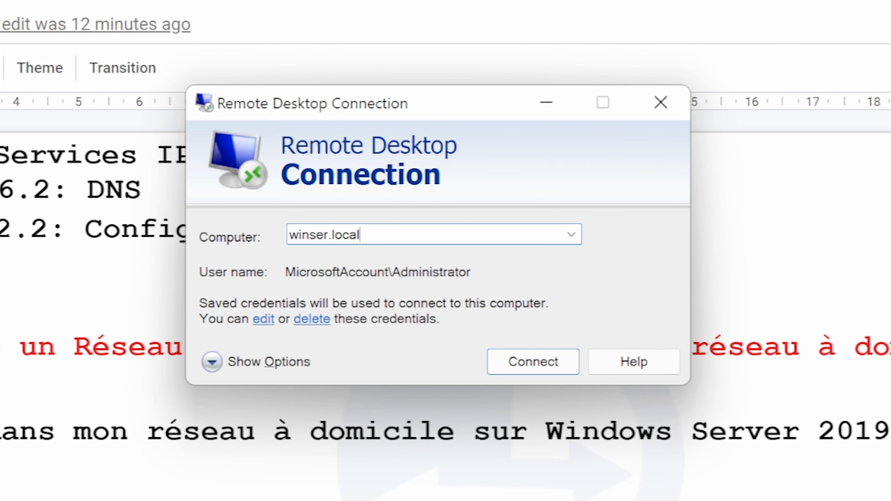
drag(360, 235, 290, 235)
click(361, 234)
drag(360, 235, 309, 234)
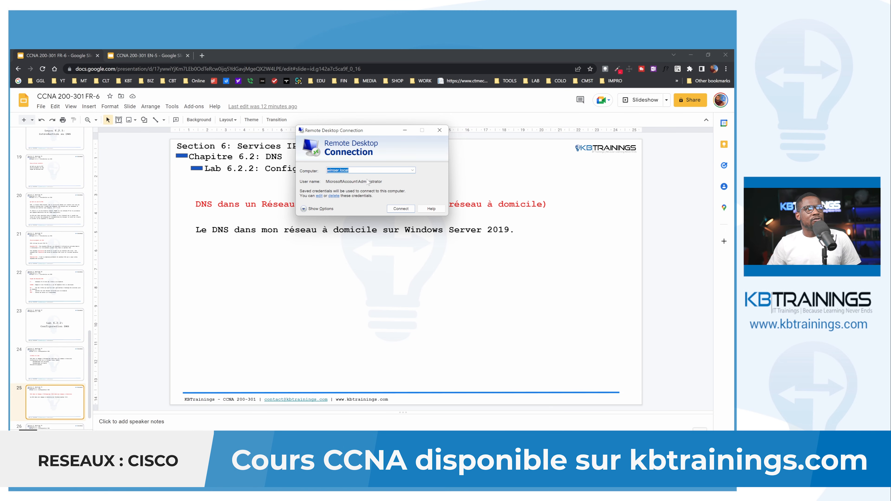
click(394, 207)
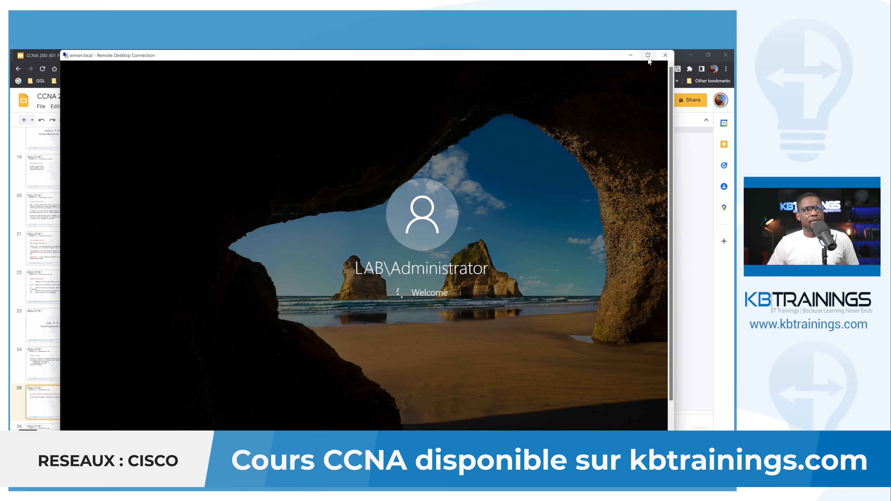
mouse_move(649, 59)
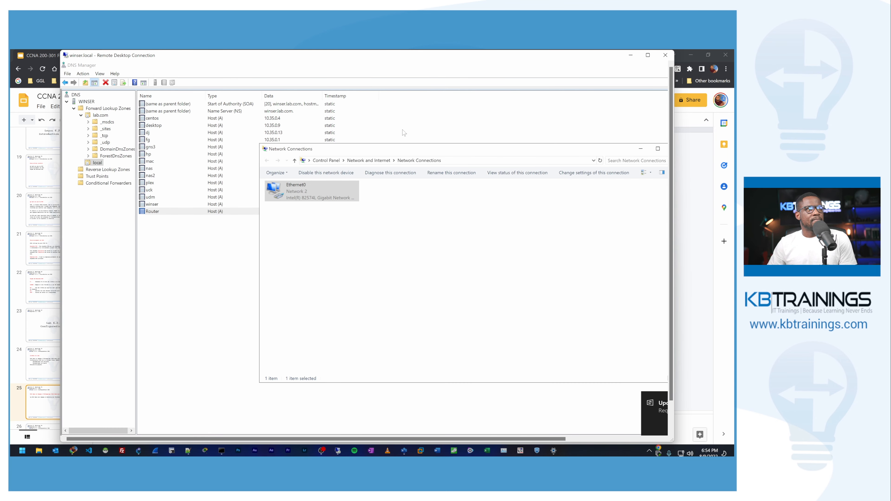
click(648, 55)
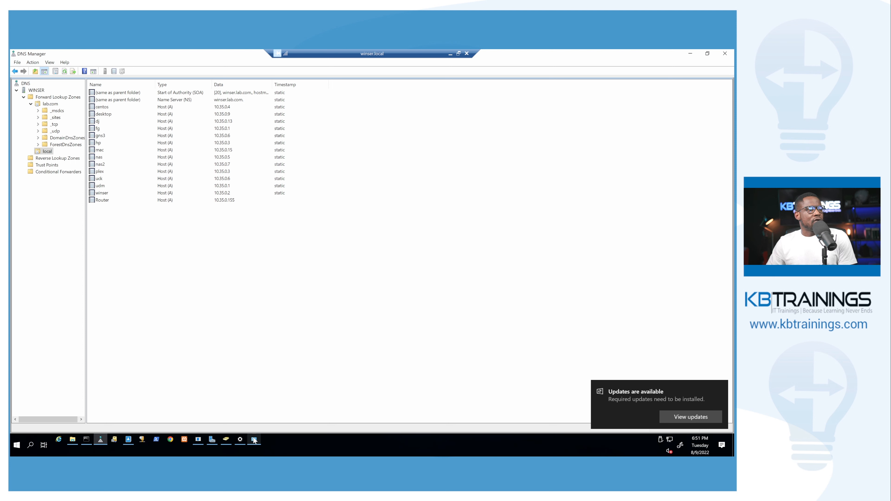
Step: View the DNS role page in the remote server's Server Manager, and return to DNS Manager
click(212, 443)
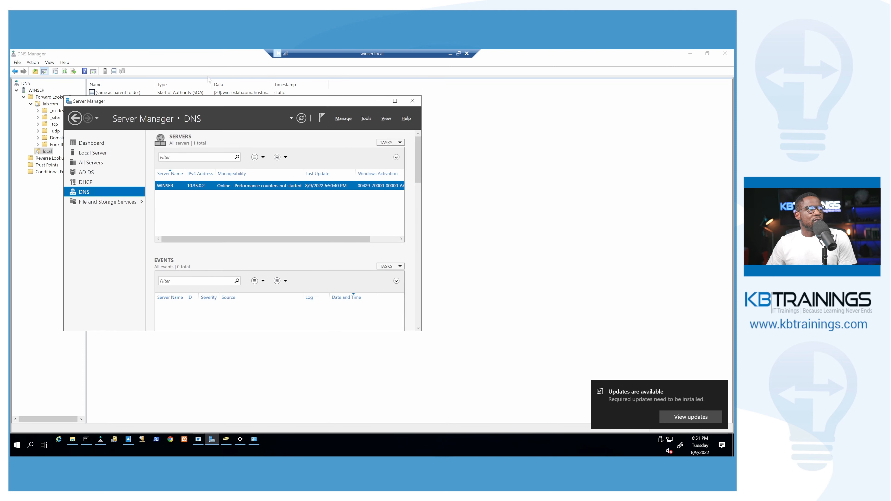
drag(210, 102, 373, 106)
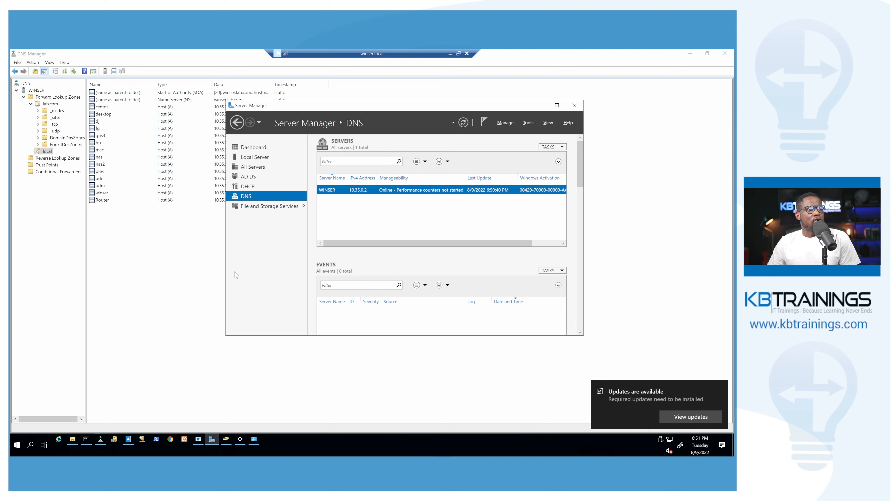
click(100, 443)
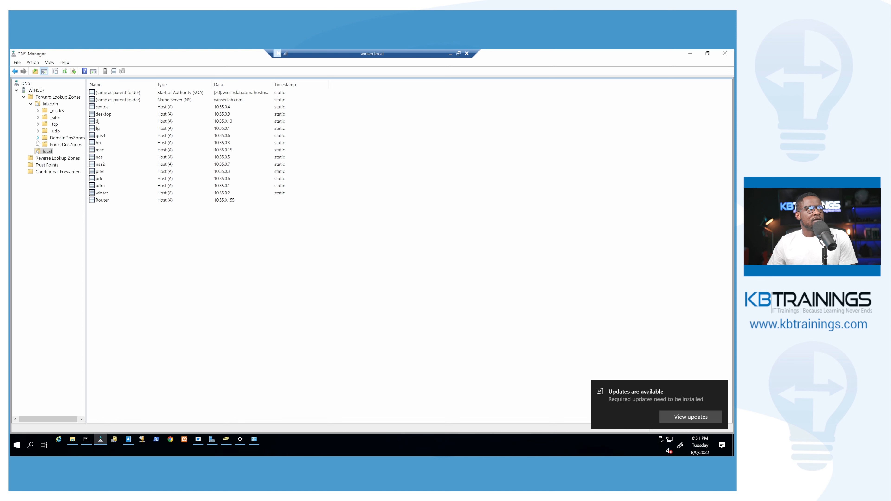
Step: Examine the host records of the local forward lookup zone, including centos, desktop, dj, gns3 and hp
click(44, 153)
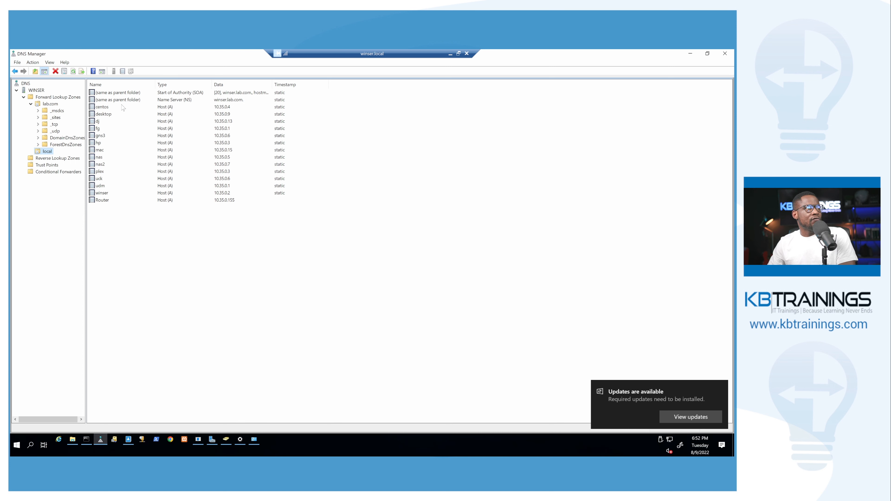
click(105, 107)
click(121, 114)
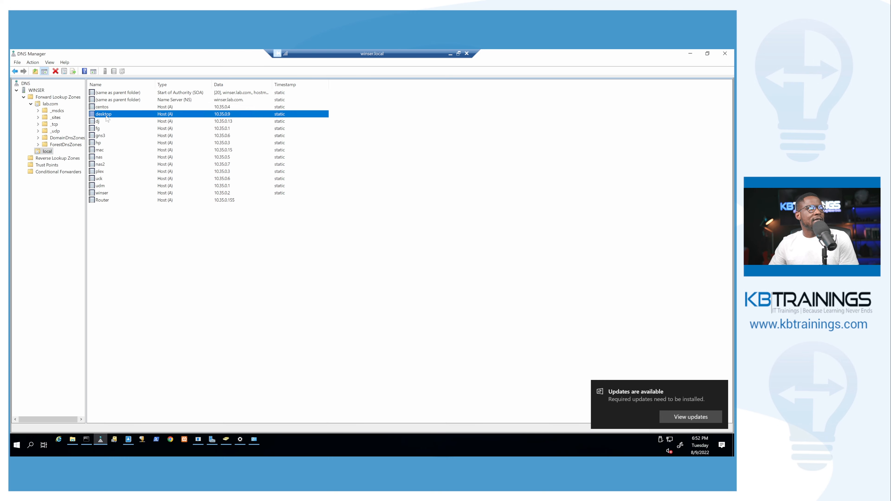
click(119, 122)
click(116, 136)
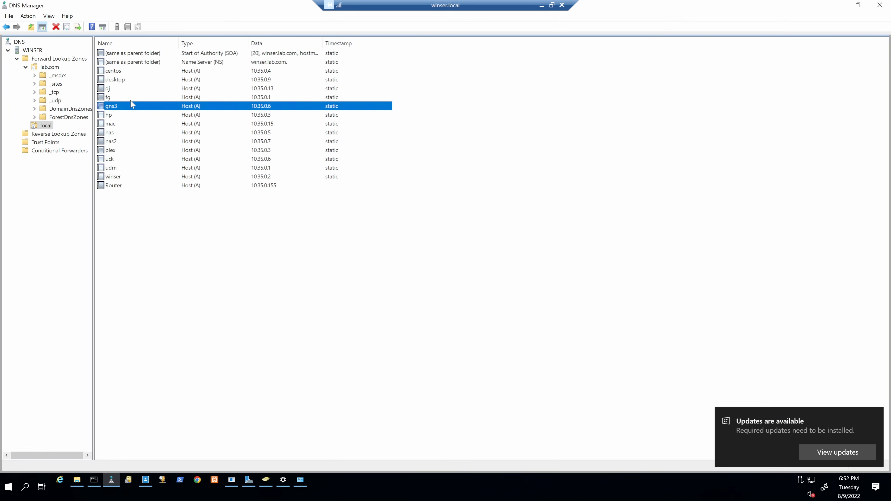
click(124, 115)
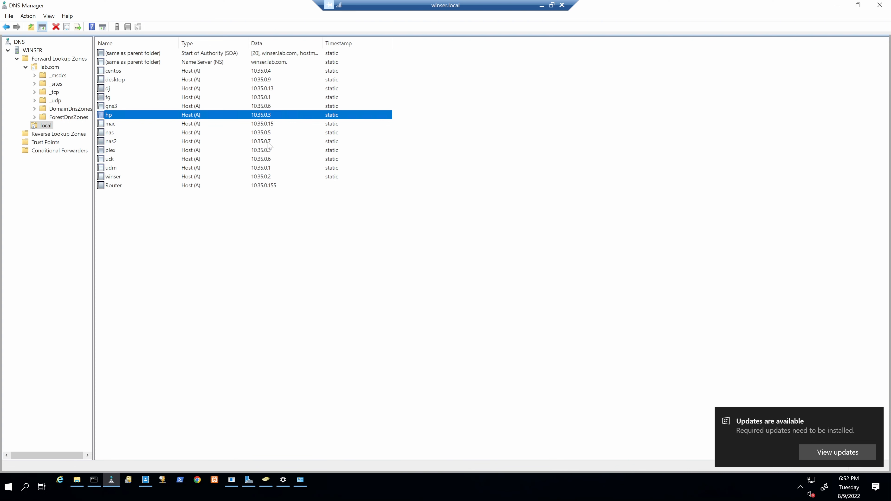
Step: Delete the Router host record from the local forward lookup zone
click(255, 188)
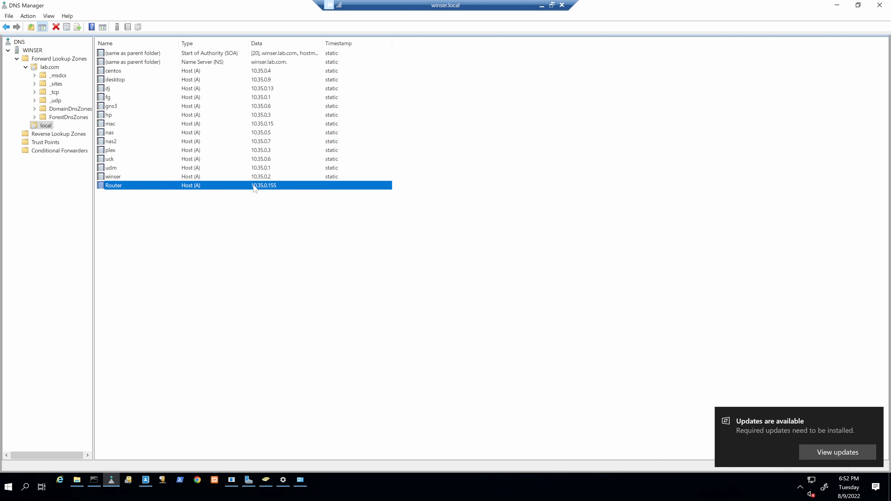
right_click(253, 186)
click(278, 191)
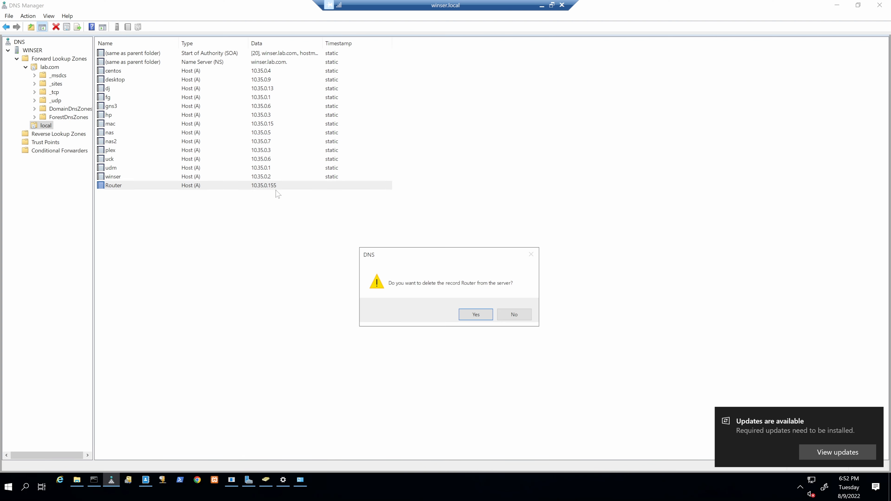
click(475, 313)
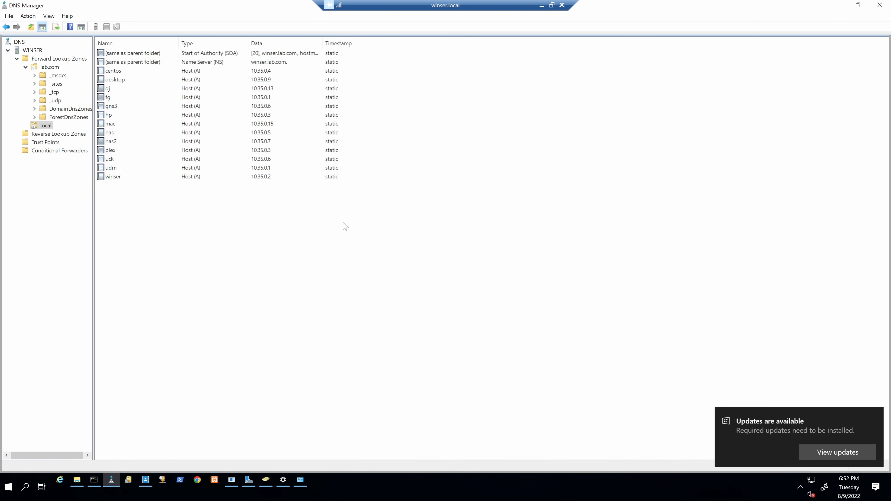
Step: Point out the winser host record and open the server's list of network adapters
click(242, 176)
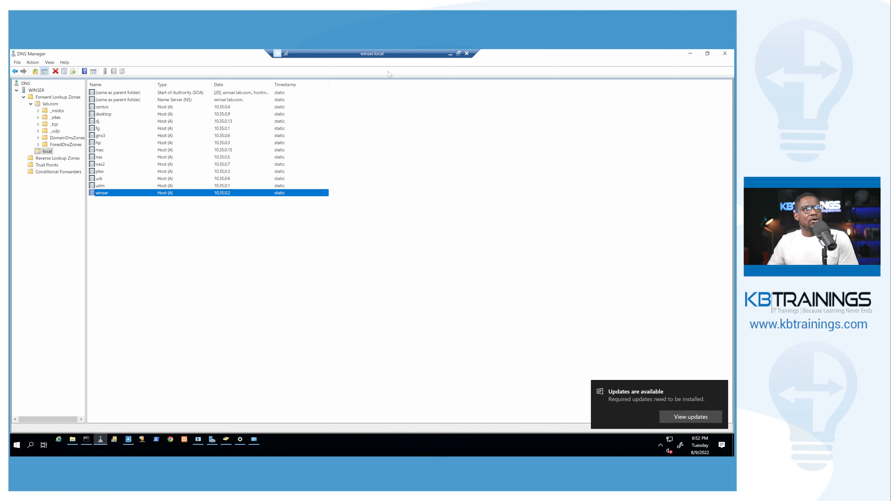
right_click(669, 440)
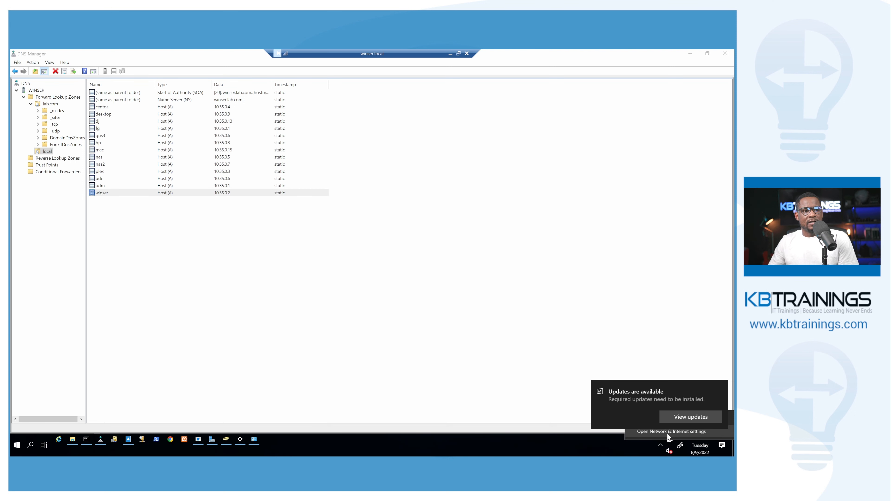
click(667, 434)
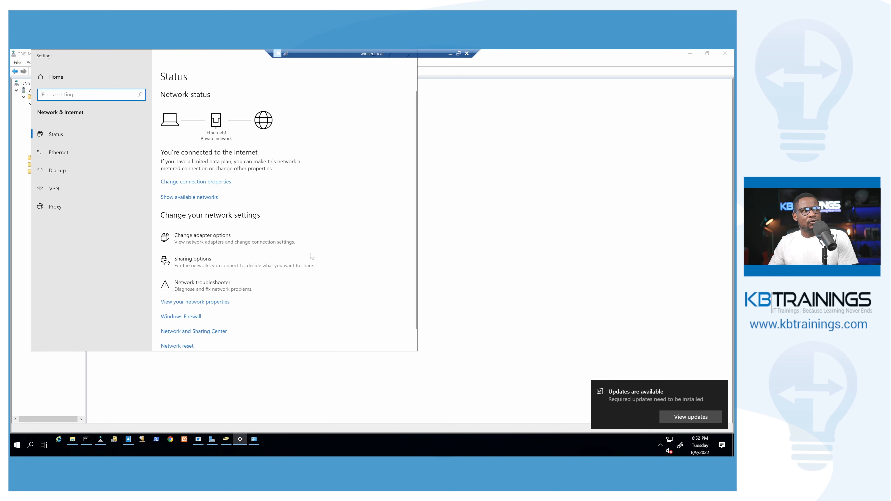
click(225, 239)
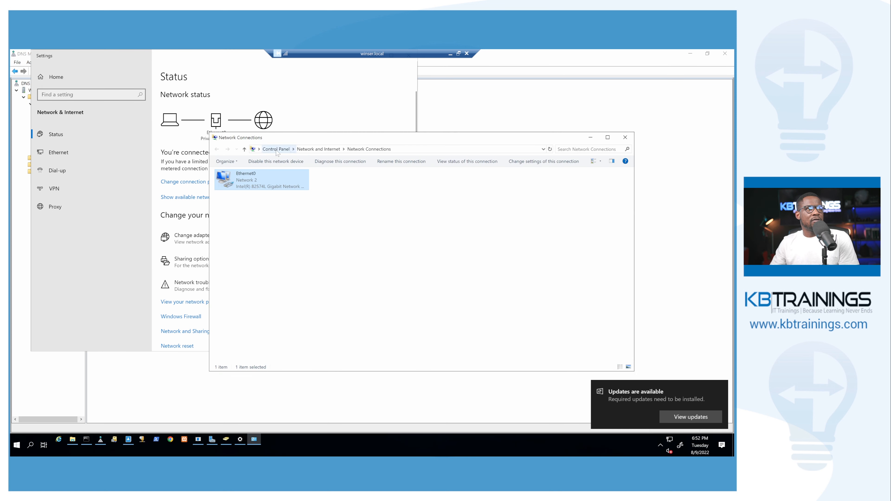
drag(296, 139, 329, 121)
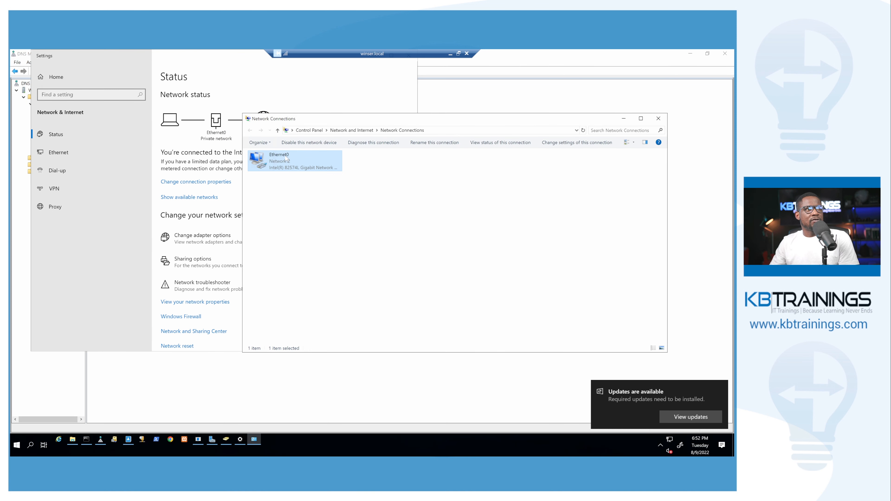
Step: Examine the IP address and preferred DNS server in the IPv4 properties of the Ethernet0 adapter
right_click(286, 159)
click(239, 228)
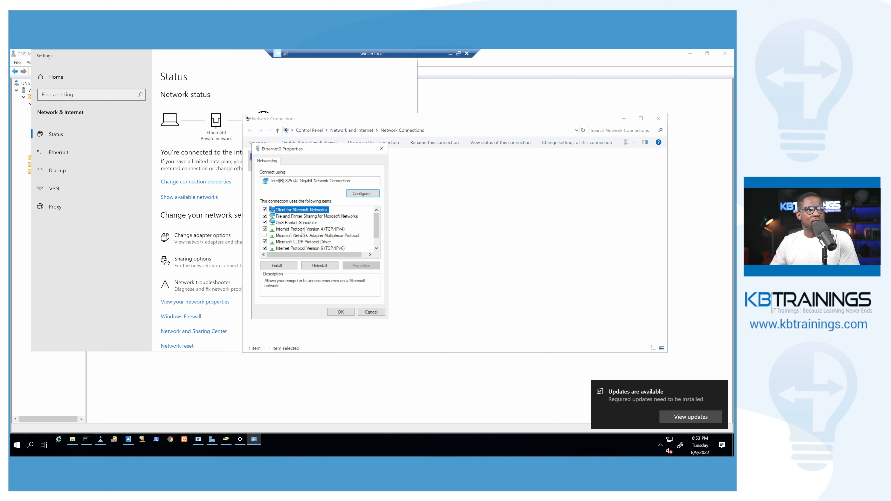
double_click(303, 229)
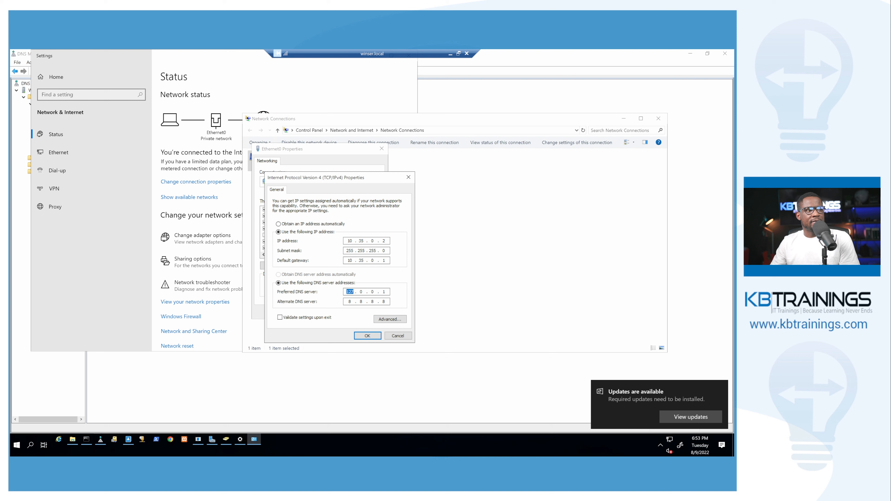
click(360, 292)
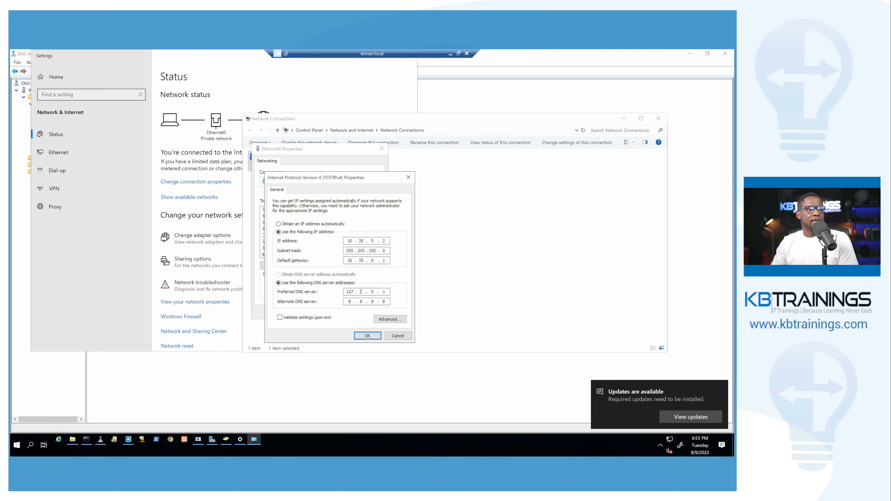
click(368, 336)
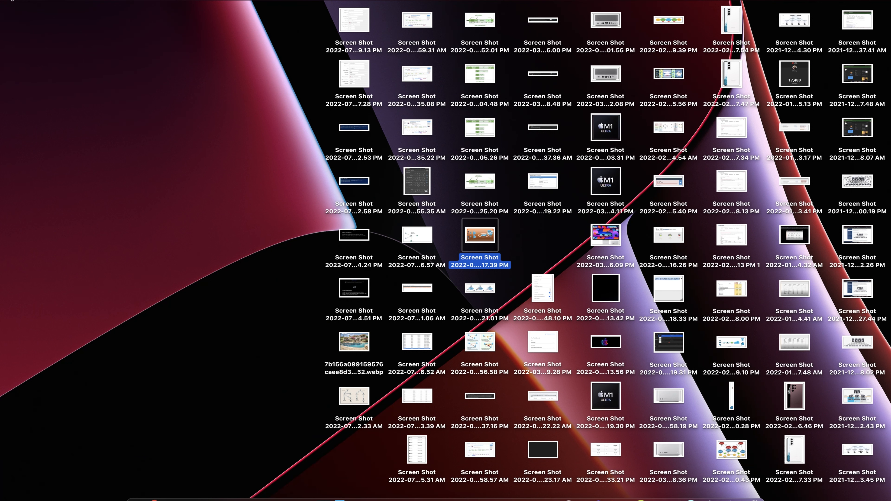
Step: On the Mac, open the advanced DNS settings of the Wi-Fi connection in System Preferences
click(20, 3)
click(21, 25)
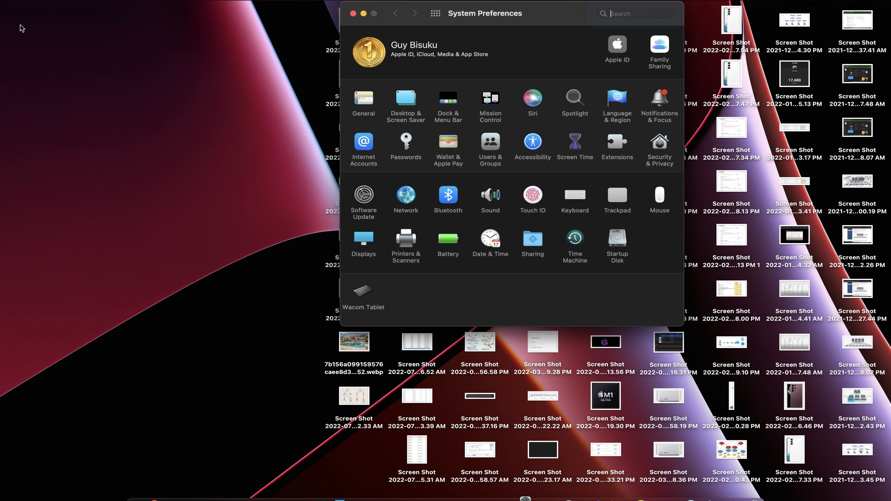
click(406, 198)
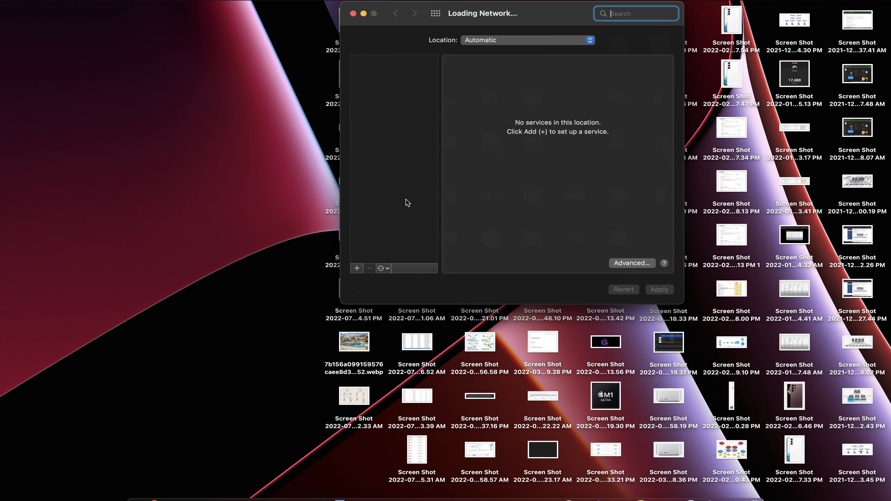
click(381, 70)
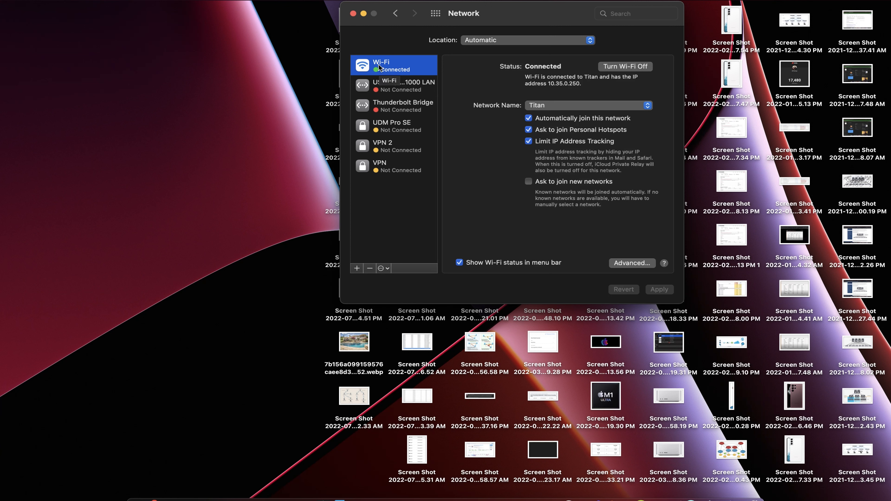
click(633, 264)
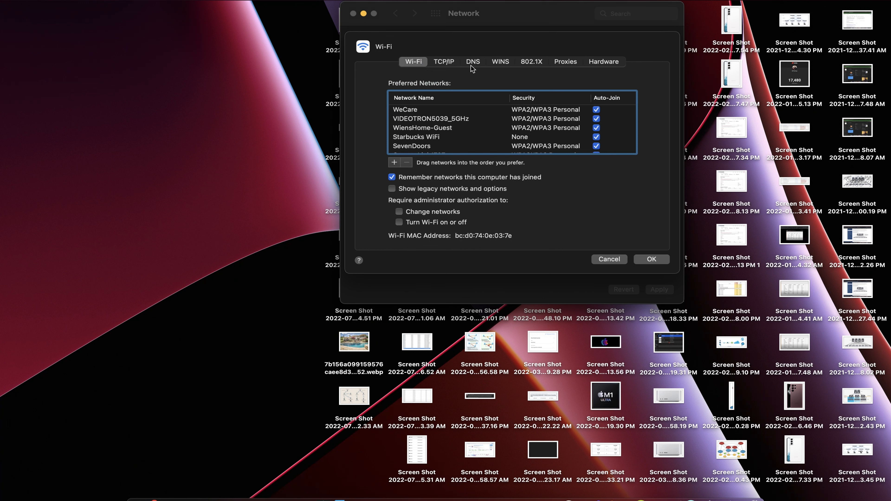
click(474, 63)
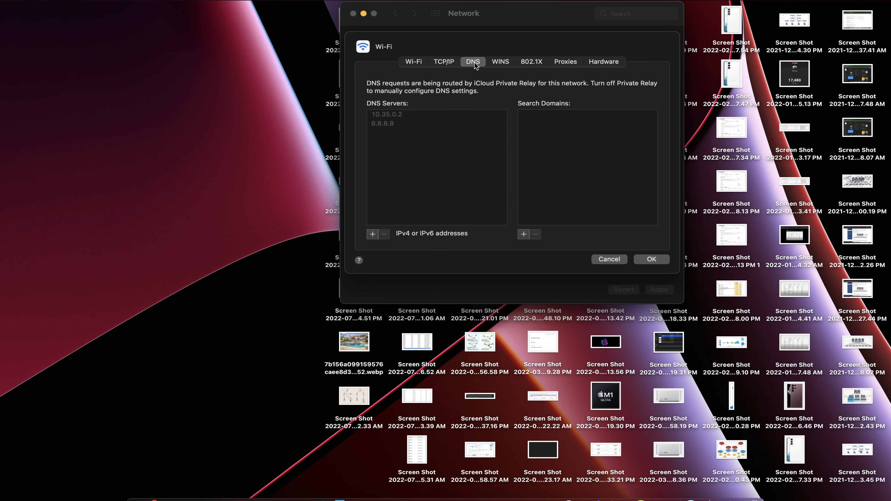
Step: Add a new entry to the Wi-Fi connection's DNS server list and remove it again
click(399, 117)
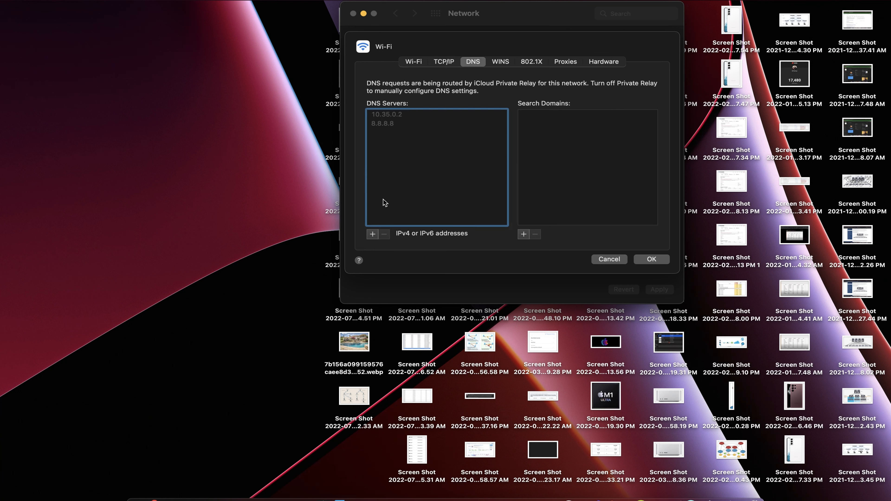
click(372, 234)
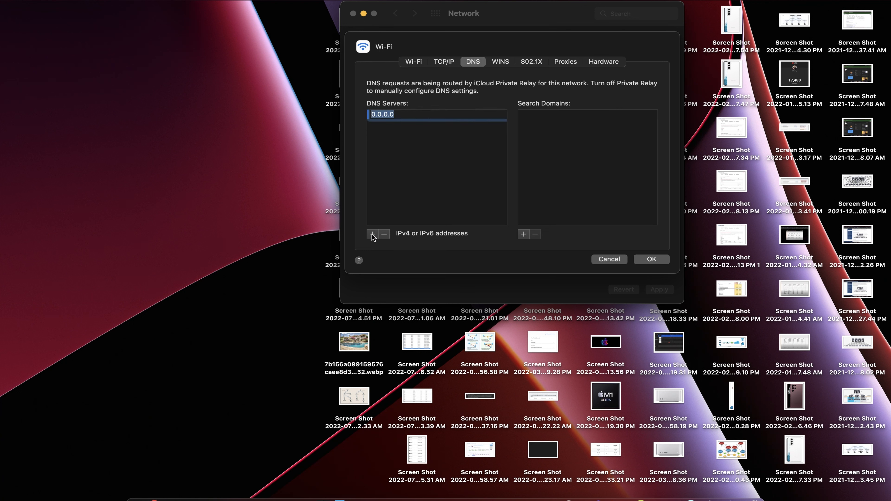
click(384, 234)
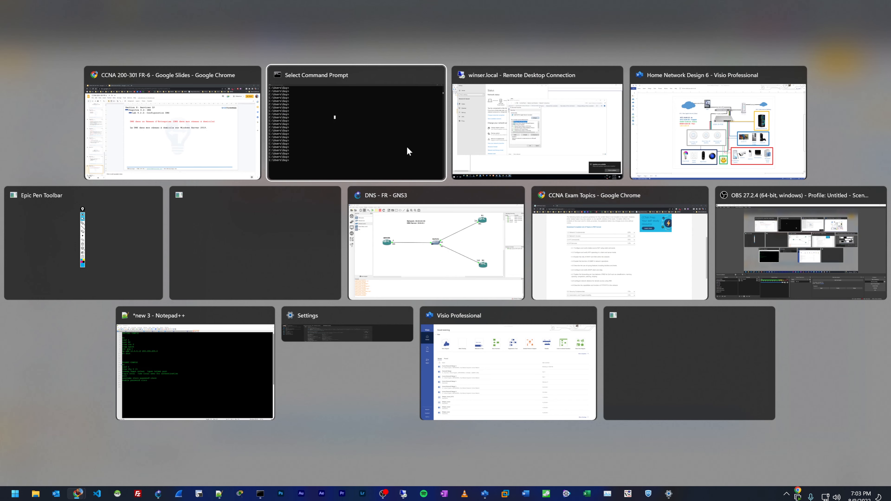
Step: Switch to the Command Prompt window on the Windows PC and enter several empty lines for a fresh prompt
key(super+Tab)
click(408, 149)
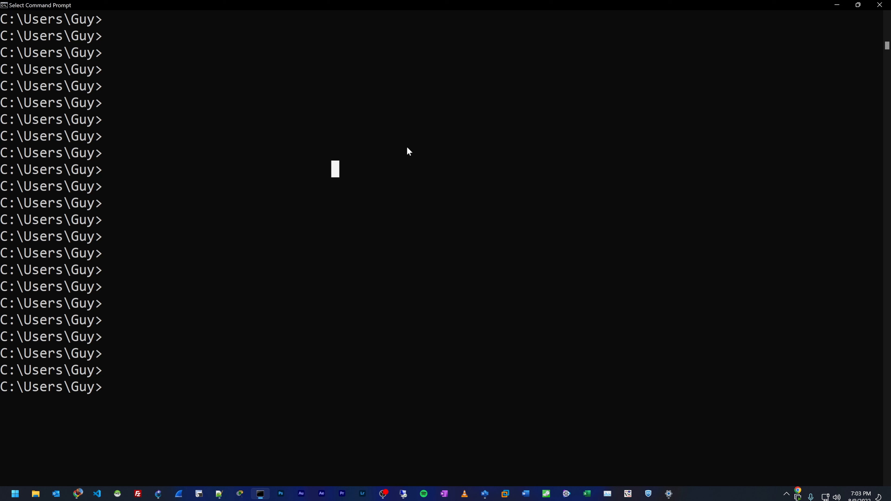
key(Return)
key(Return)
key(Return)
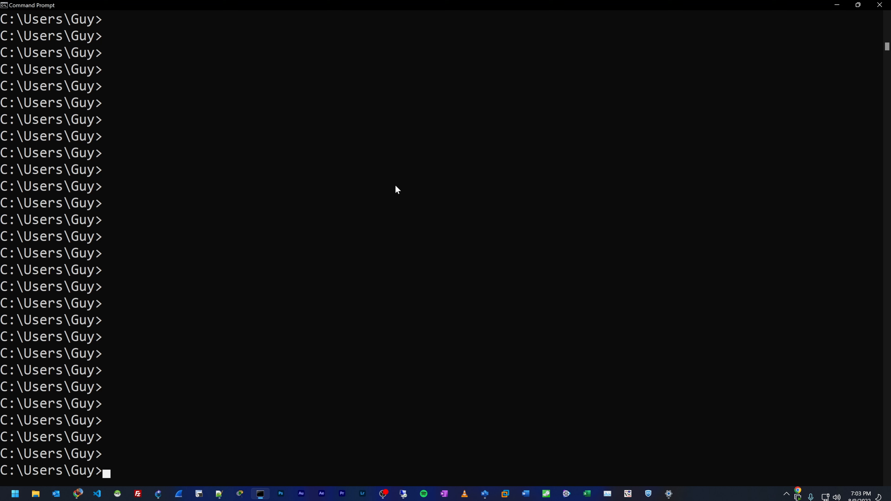
Step: Query the DNS server for google.com with nslookup
text(nslookup)
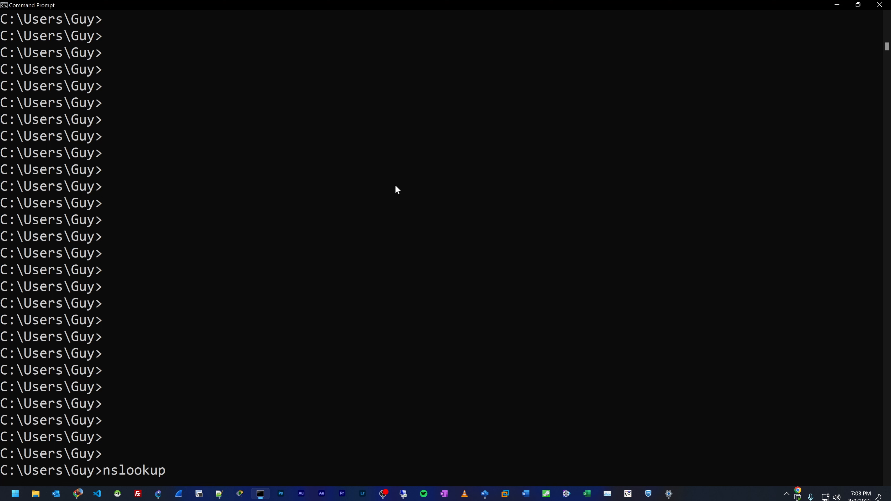
text(google.c)
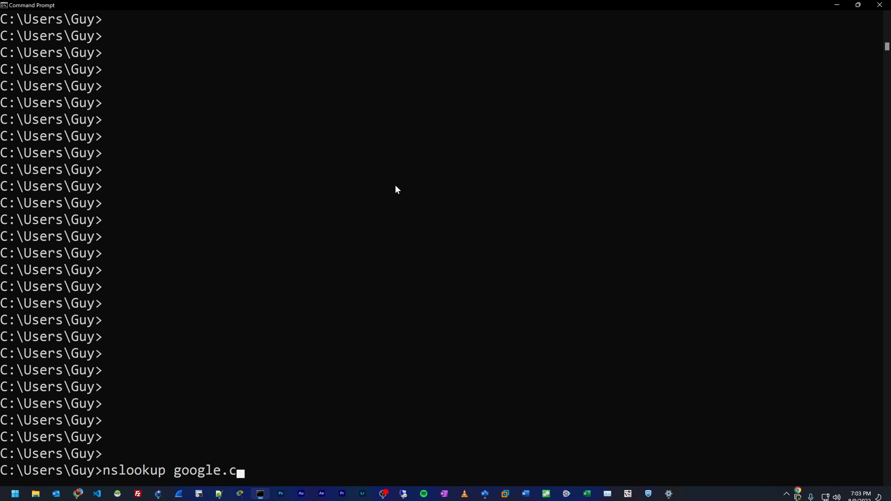
text(om)
key(Return)
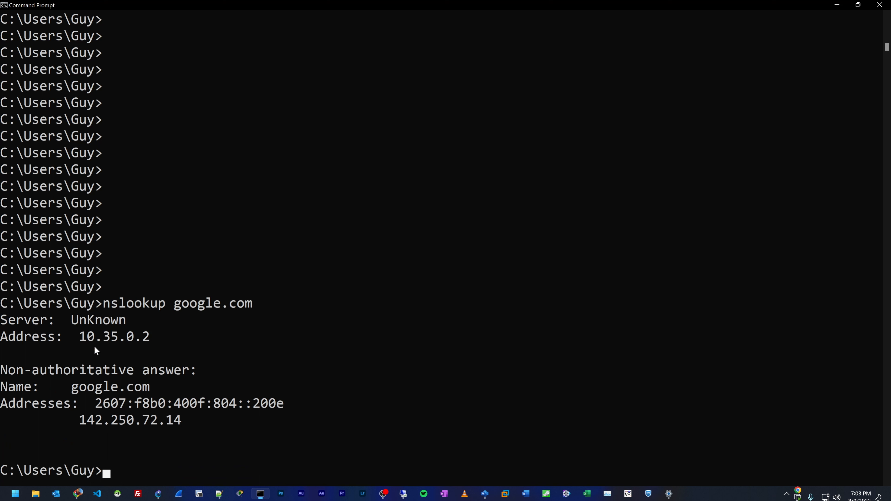
Step: Highlight the DNS server address, the non-authoritative answer line, the name and the IPv6 and IPv4 addresses in the google.com reply
drag(82, 338, 137, 339)
click(169, 370)
drag(2, 370, 200, 371)
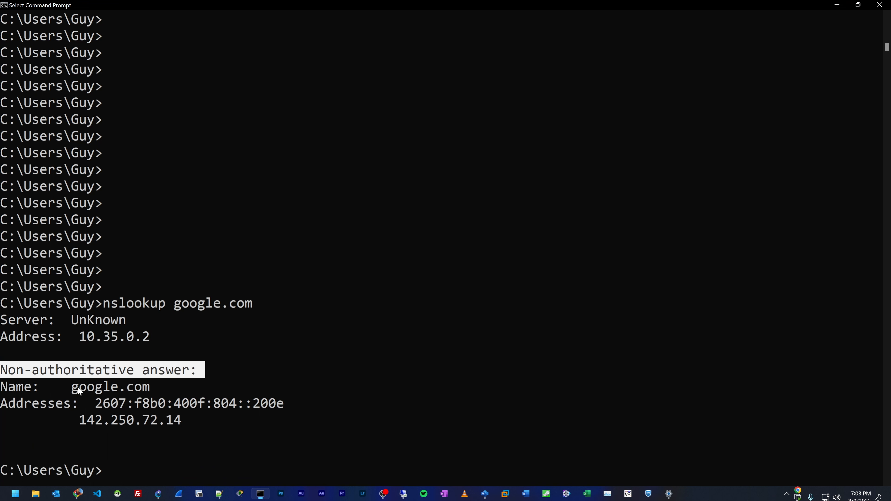
drag(78, 389, 166, 391)
drag(97, 404, 281, 411)
drag(84, 423, 190, 423)
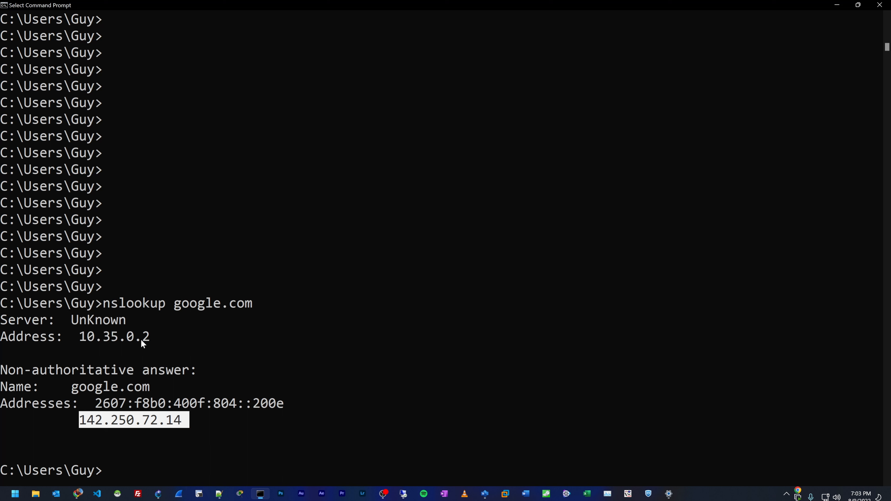
Step: Look up winser.local with nslookup and highlight the address returned for that name
key(Return)
key(Return)
text(nslookup )
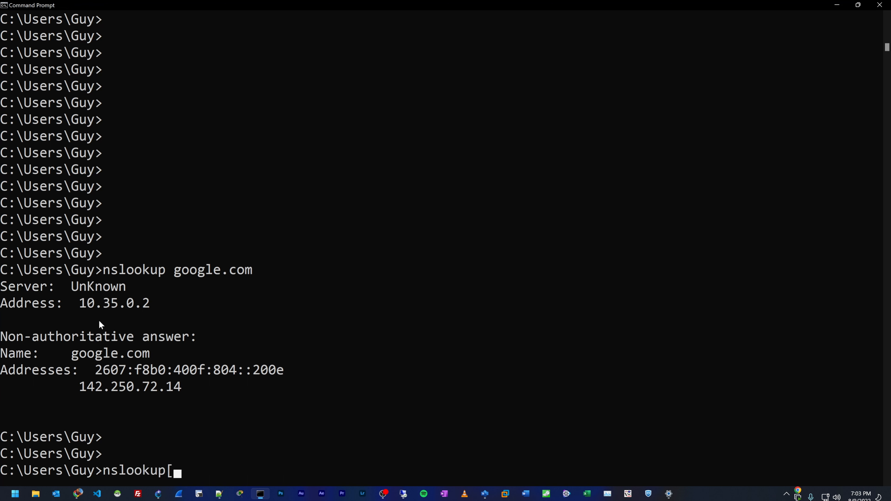
text(winser.local)
key(Return)
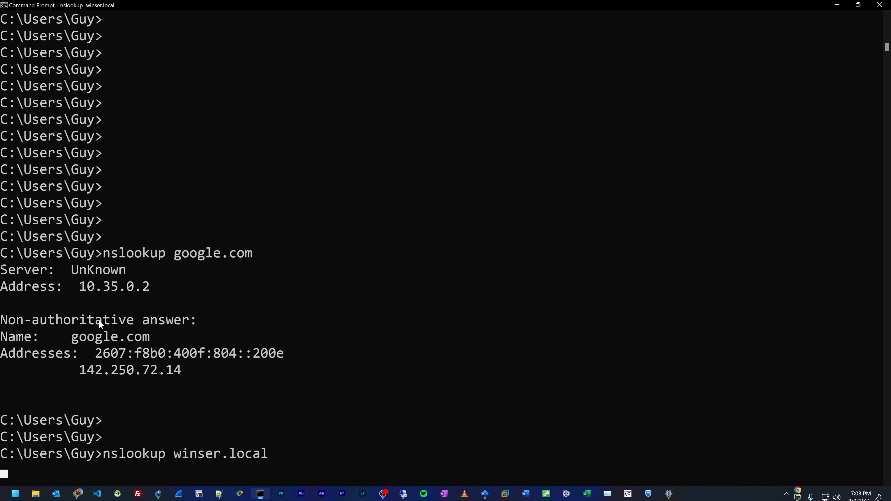
drag(80, 420, 151, 424)
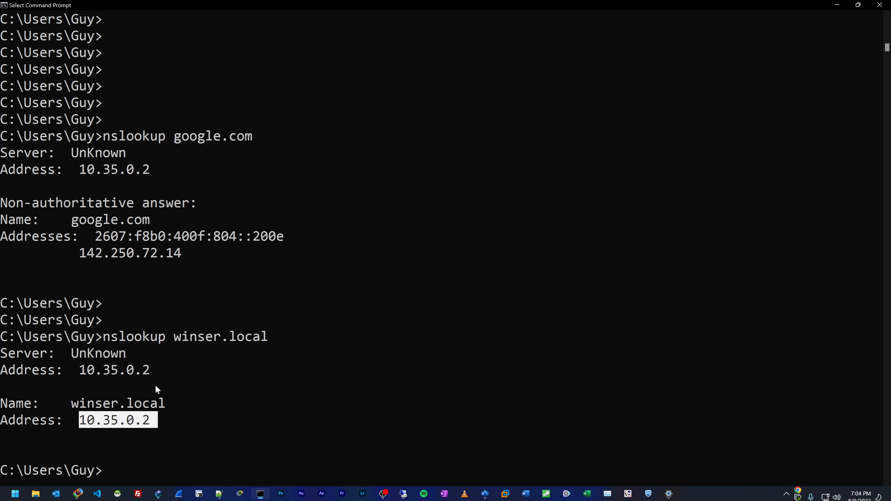
Step: Clear the text selection, enter a few empty prompt lines and list the local DNS cache with ipconfig /displaydns
click(311, 291)
key(Return)
key(Return)
key(Return)
key(Return)
key(Return)
key(Return)
key(Return)
key(Return)
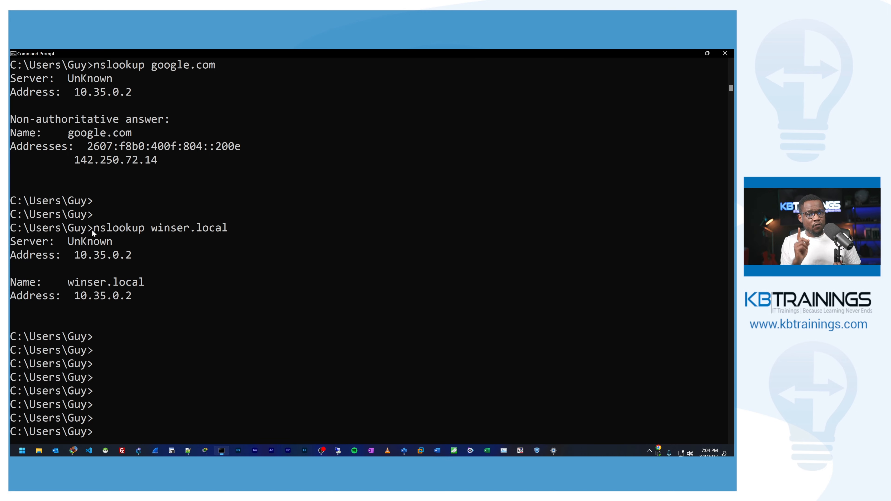
key(Return)
key(Return)
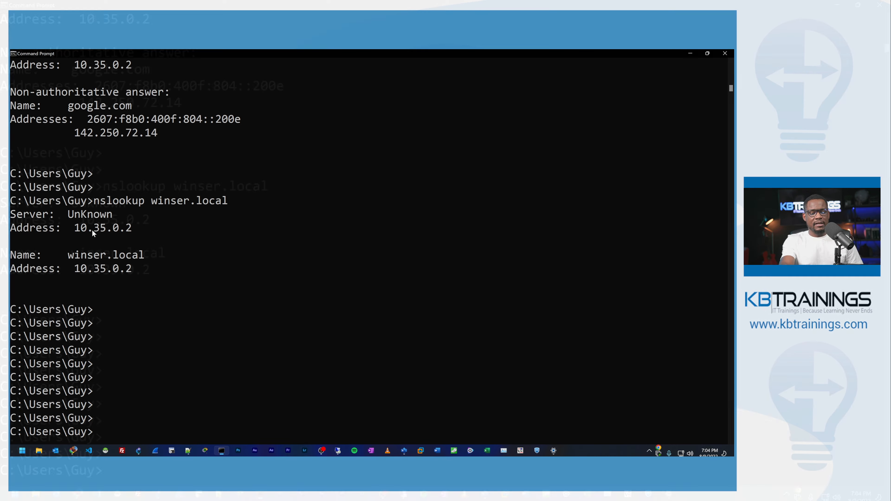
text(ipconfig)
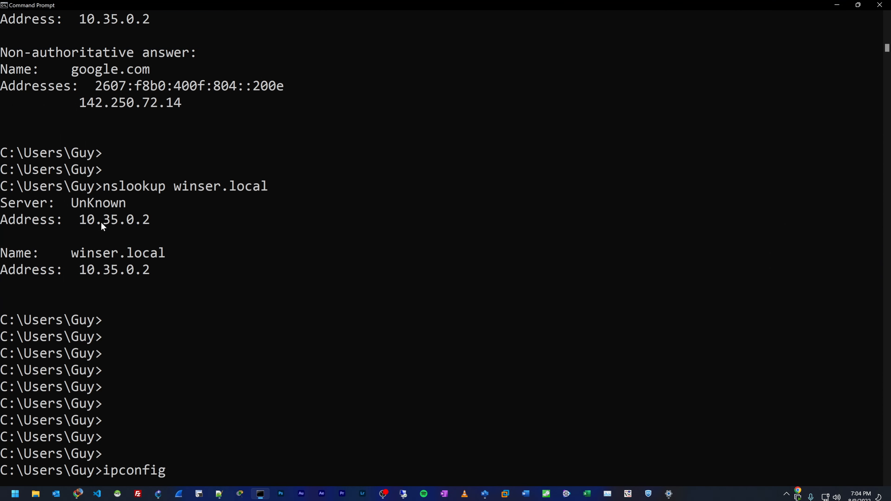
text( /displaydns)
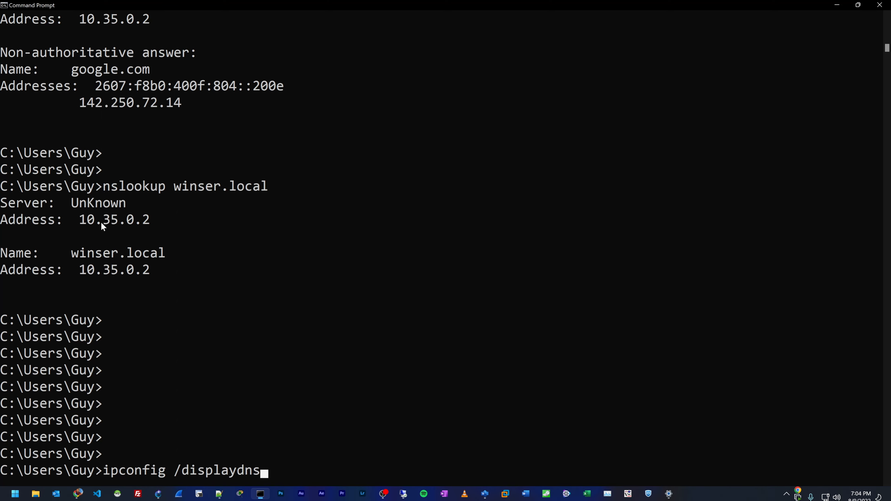
key(Return)
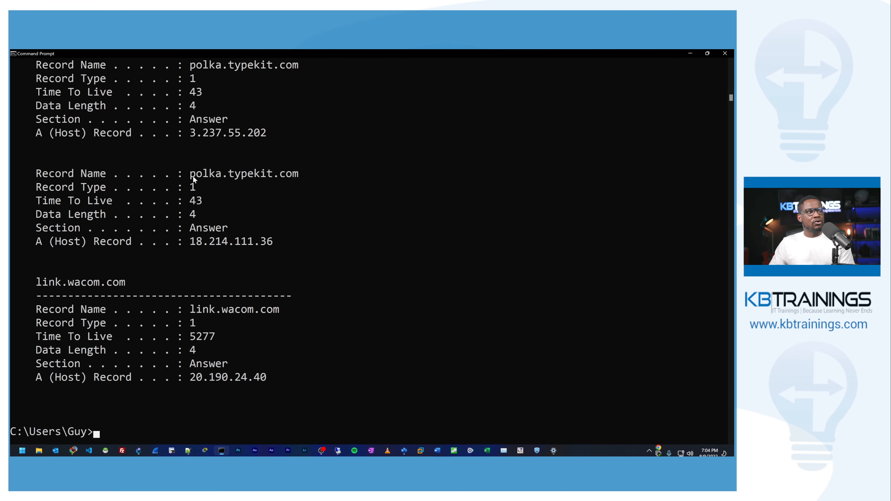
Step: Examine the link.wacom.com cache entry by highlighting its record name, host address and Time To Live value
drag(193, 313, 286, 316)
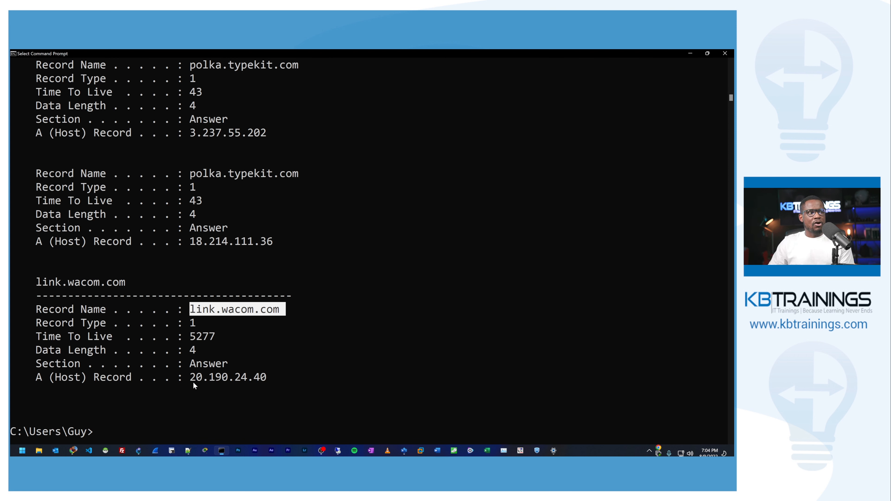
drag(192, 379, 267, 380)
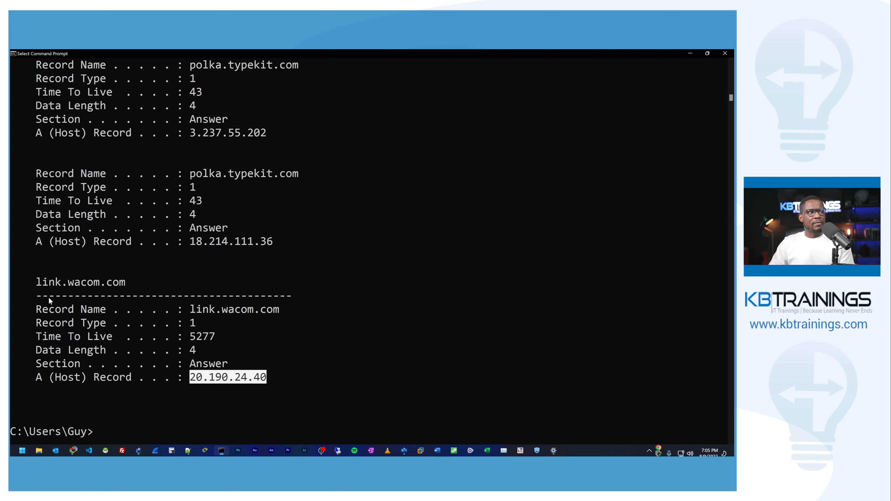
drag(37, 283, 273, 379)
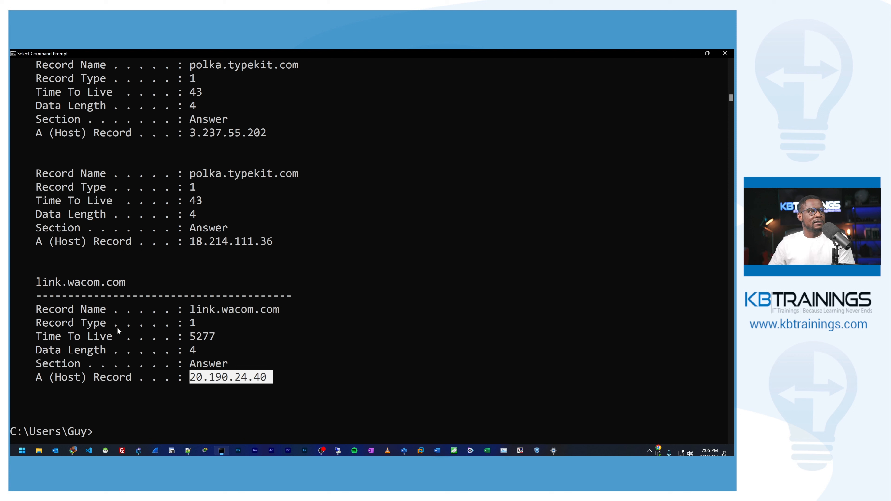
drag(36, 337, 93, 339)
mouse_move(191, 337)
mouse_down()
mouse_move(214, 339)
mouse_move(194, 340)
mouse_up()
double_click(196, 341)
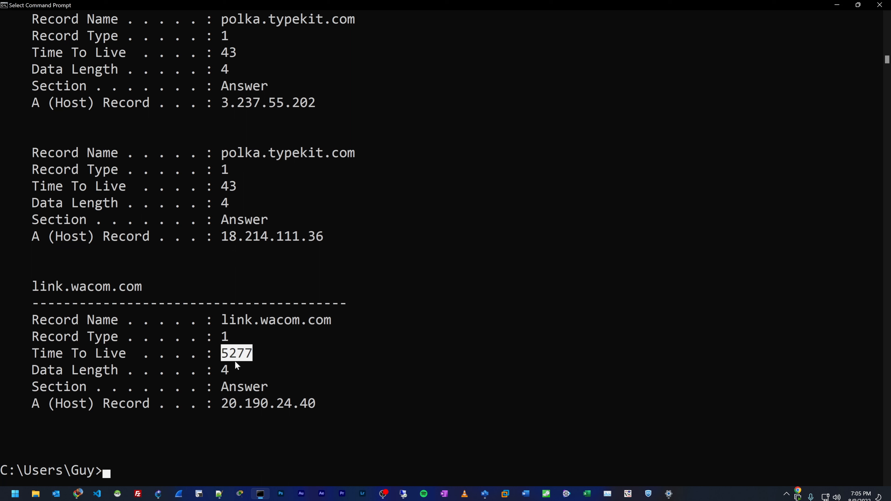
Step: Flush the DNS resolver cache with ipconfig /flushdns
key(Return)
key(Return)
key(Return)
key(Return)
key(Return)
key(Return)
key(Return)
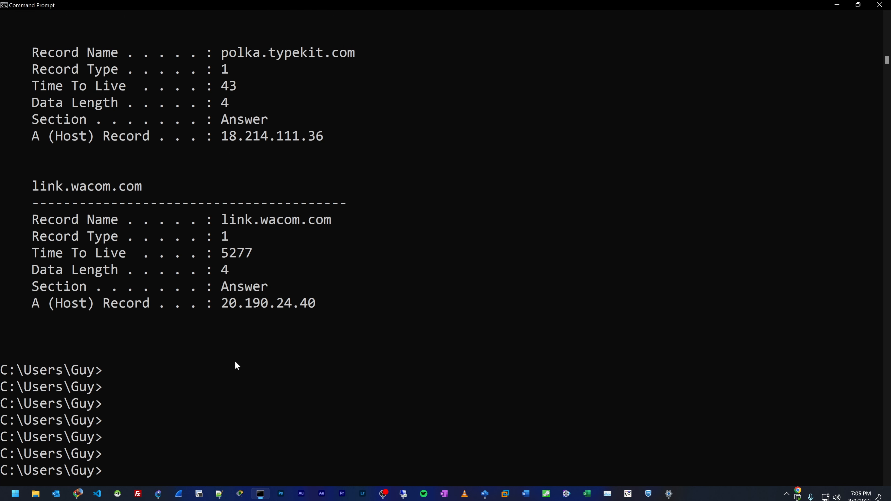
text(ipconfig /)
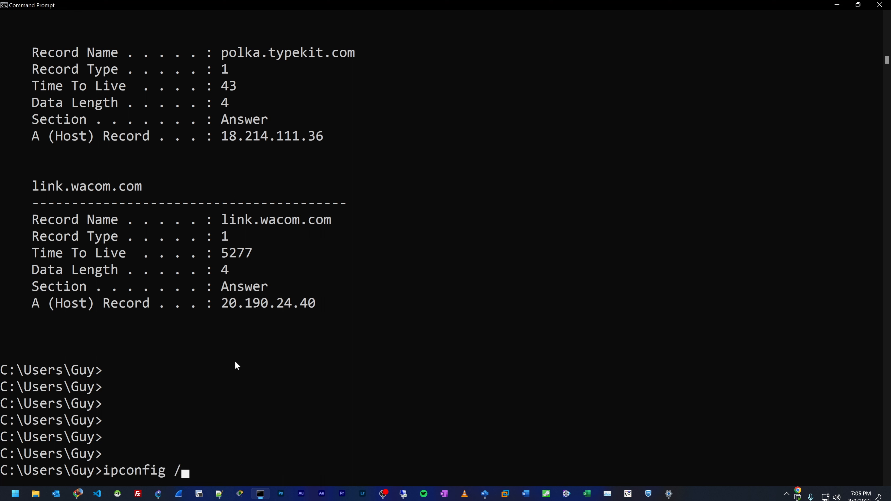
text(flushdns)
key(Return)
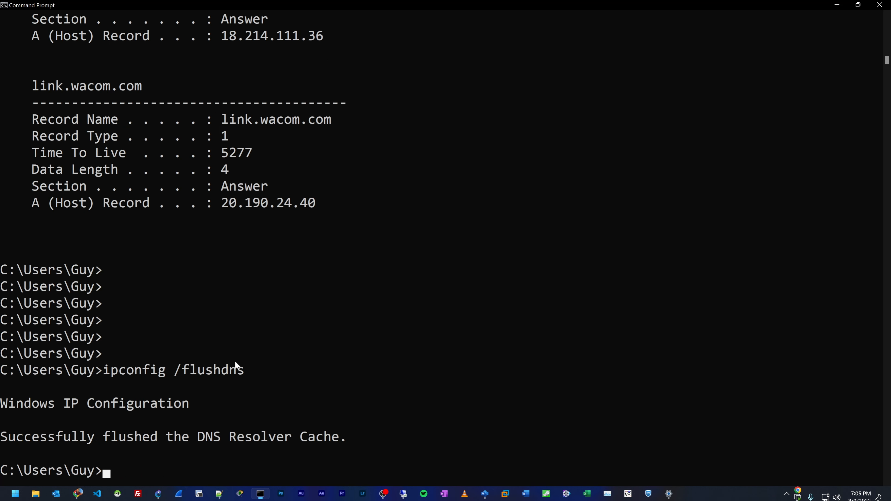
Step: Recall and rerun ipconfig /displaydns to check the DNS cache after the flush
key(Return)
key(Return)
key(Return)
key(Return)
key(Up)
key(Up)
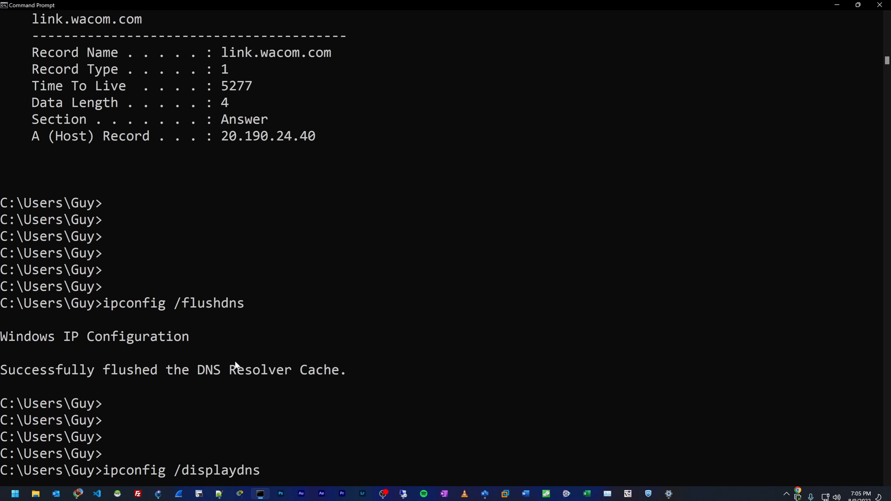
key(Return)
key(Return)
key(Return)
key(Return)
key(Return)
key(Return)
Step: Ping kbtrainings.com from a fresh prompt and interrupt the ping after a couple of replies
text(ping k)
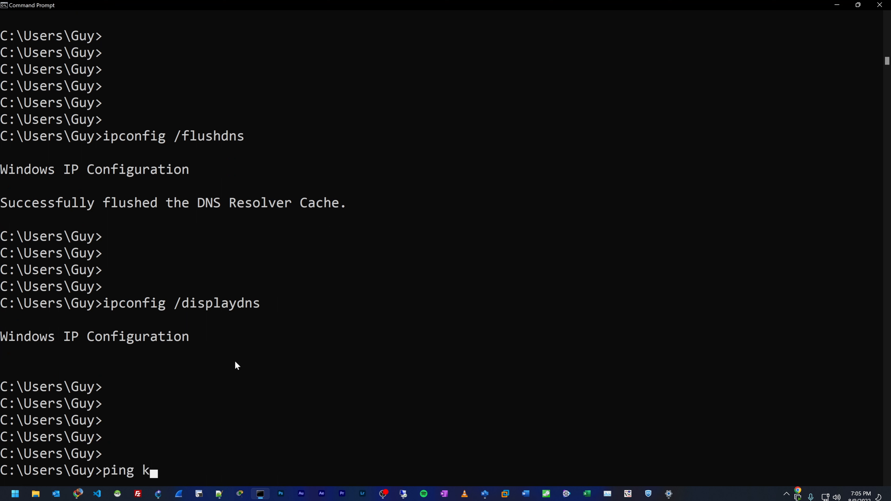
text(btrainings.com)
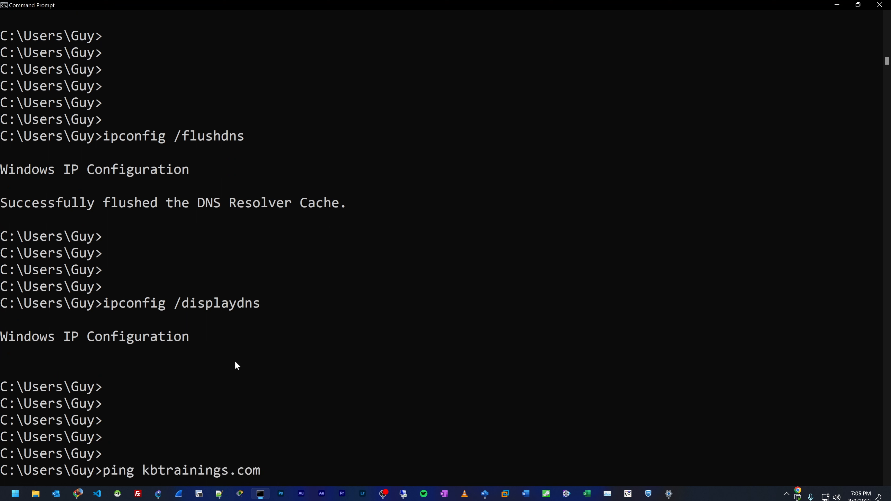
key(Return)
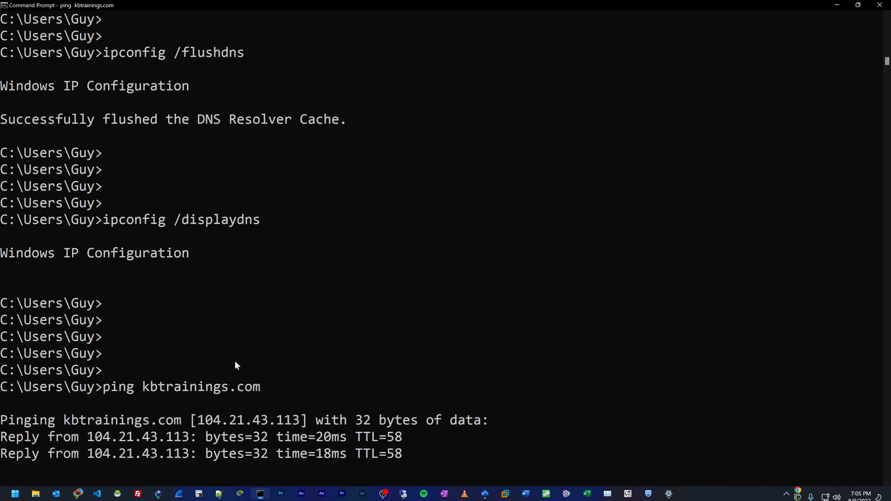
key(ctrl+c)
Step: Display the DNS cache again with ipconfig /displaydns and highlight the first kbtrainings.com record
key(Return)
key(Return)
key(Return)
key(Up)
key(Up)
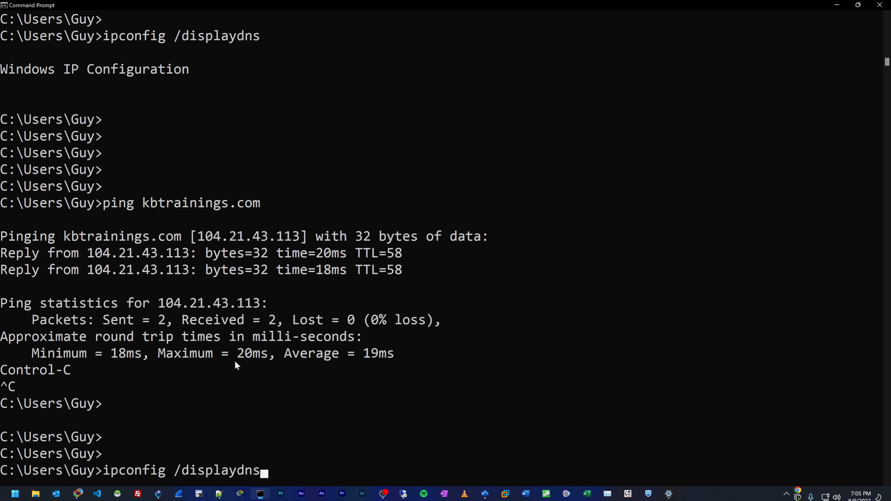
key(Return)
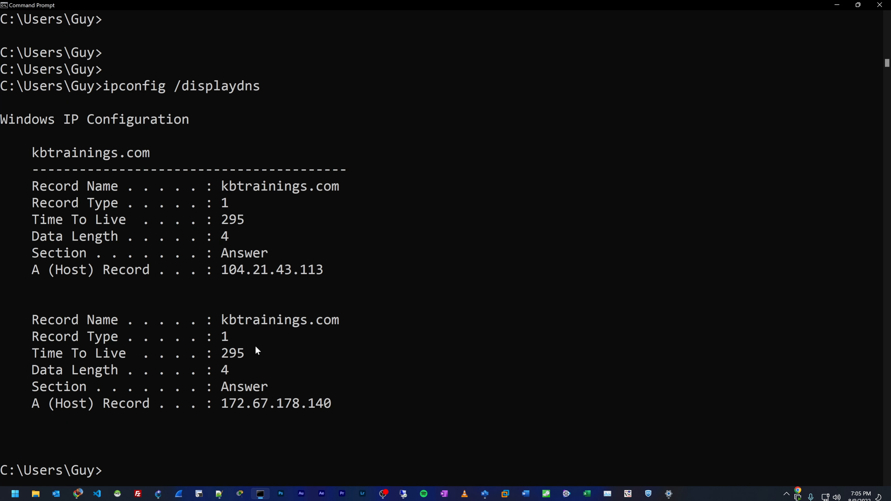
drag(332, 273, 14, 153)
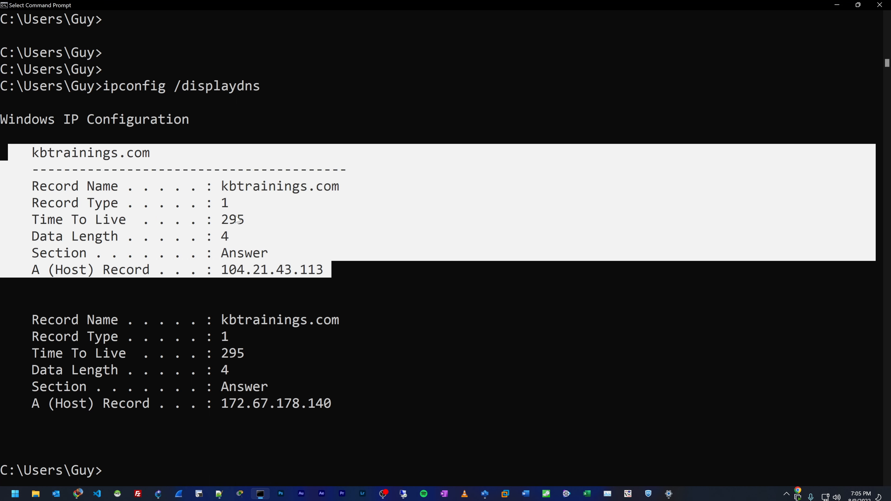
click(163, 167)
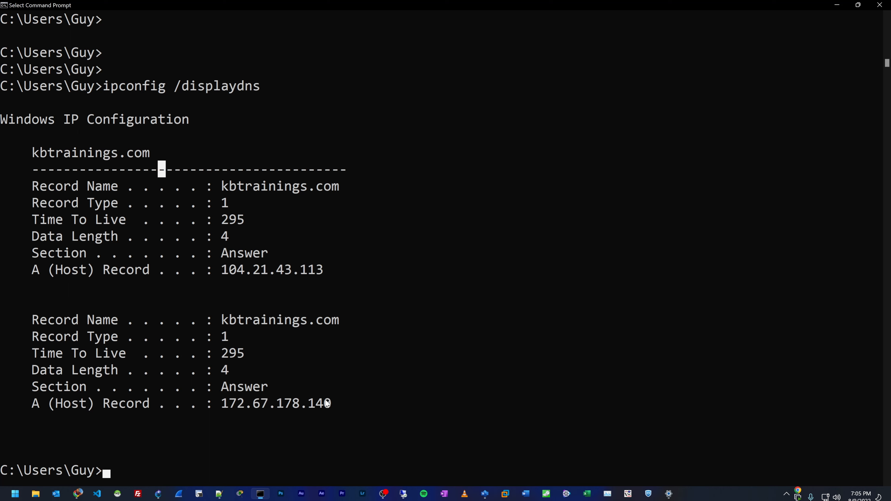